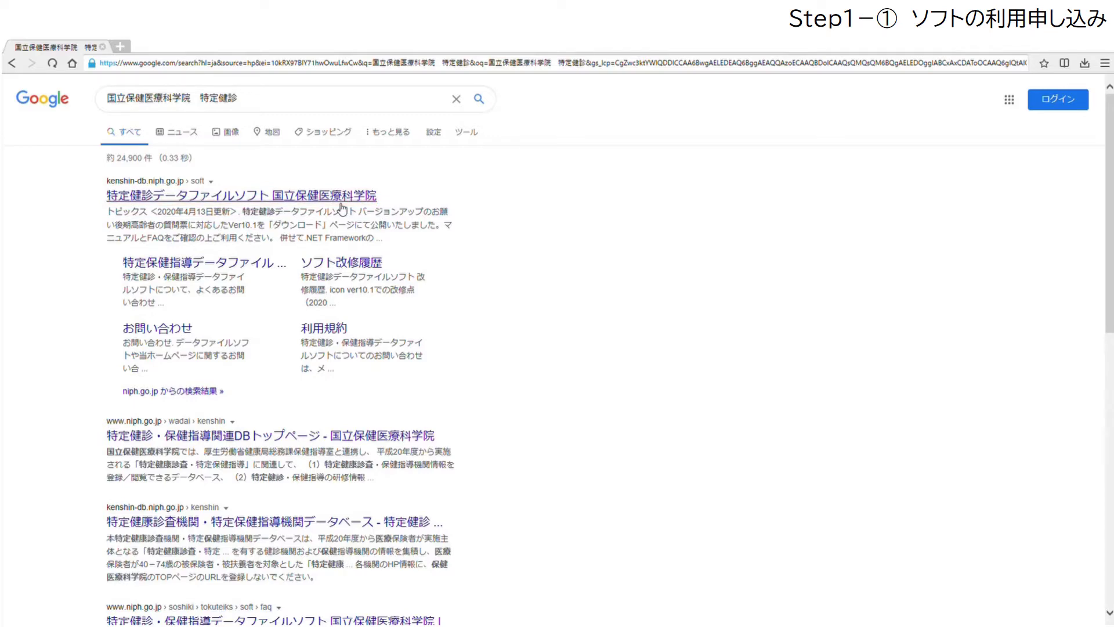
Open the 特定健診データファイルソフト site's download section, start a new facility application and agree to the terms of use.
click(343, 206)
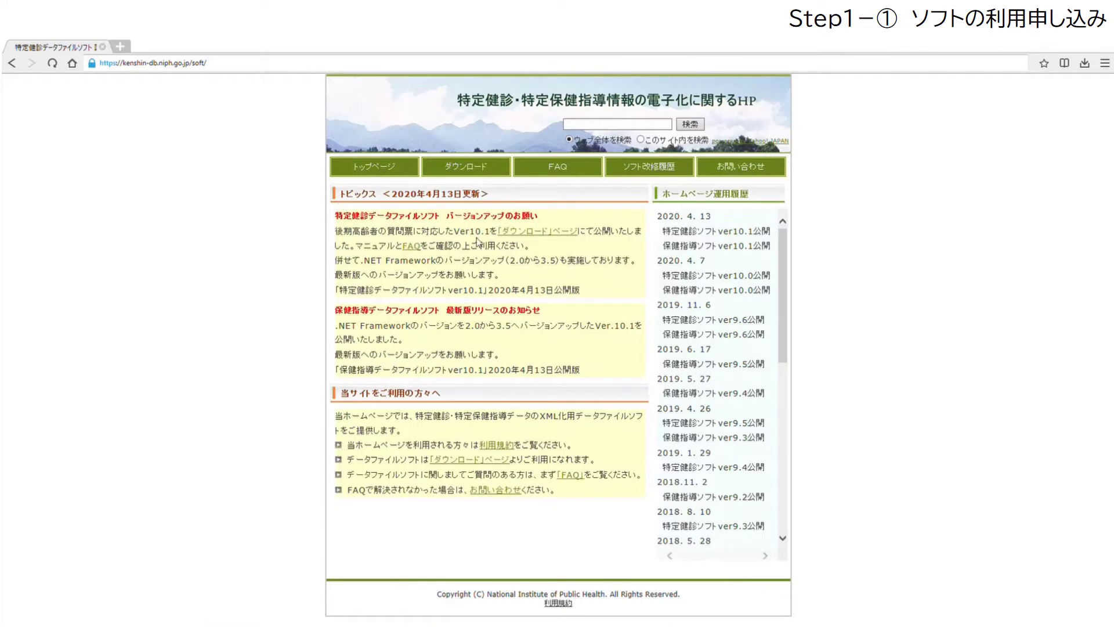
click(496, 174)
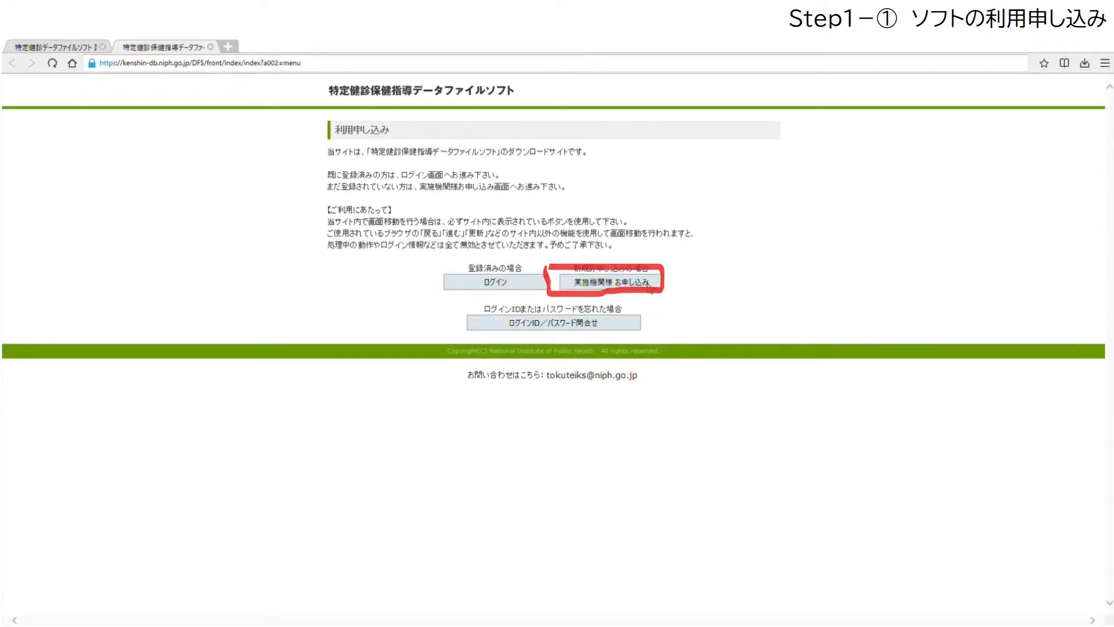
click(654, 284)
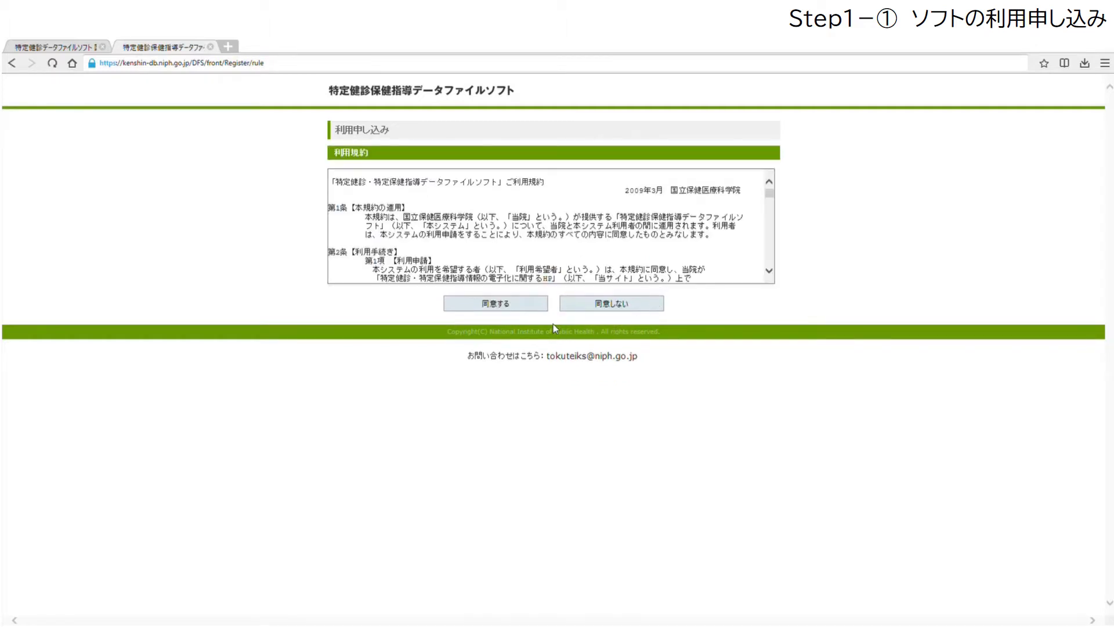
click(525, 308)
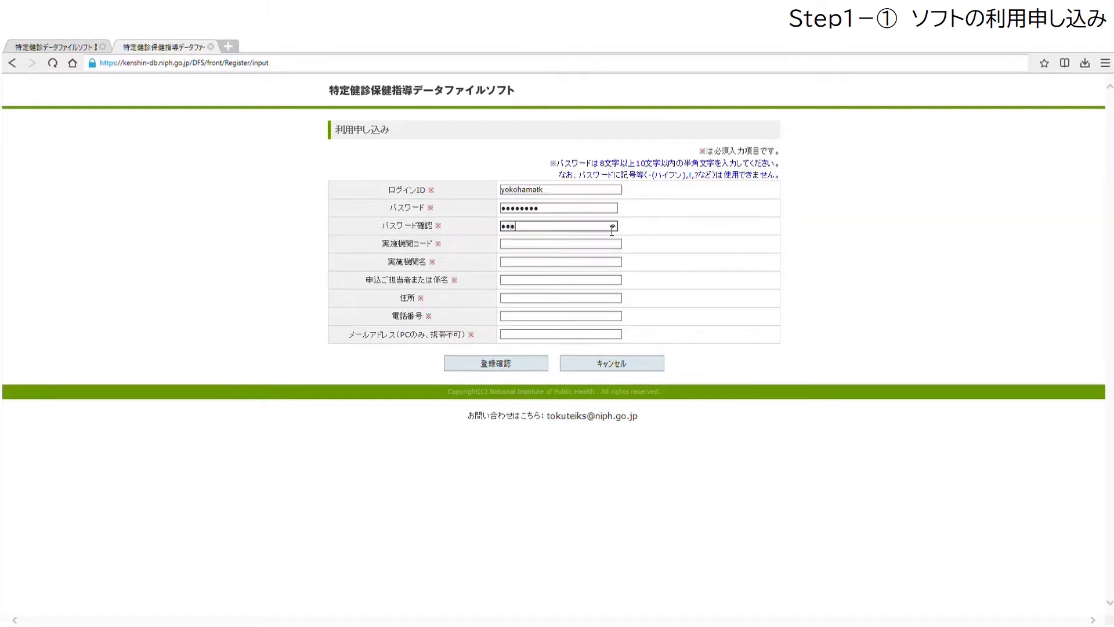
Submit the application with login ID, confirmed password, facility code, facility name 横浜市役所, section 保険年金課, address, phone number and e-mail.
text(******)
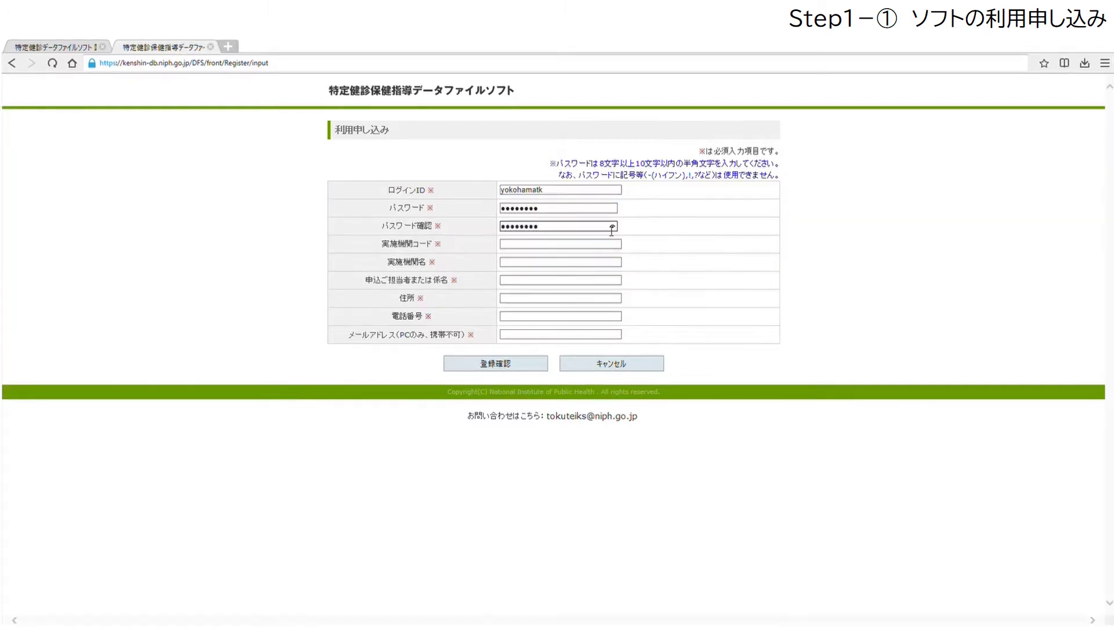
click(610, 245)
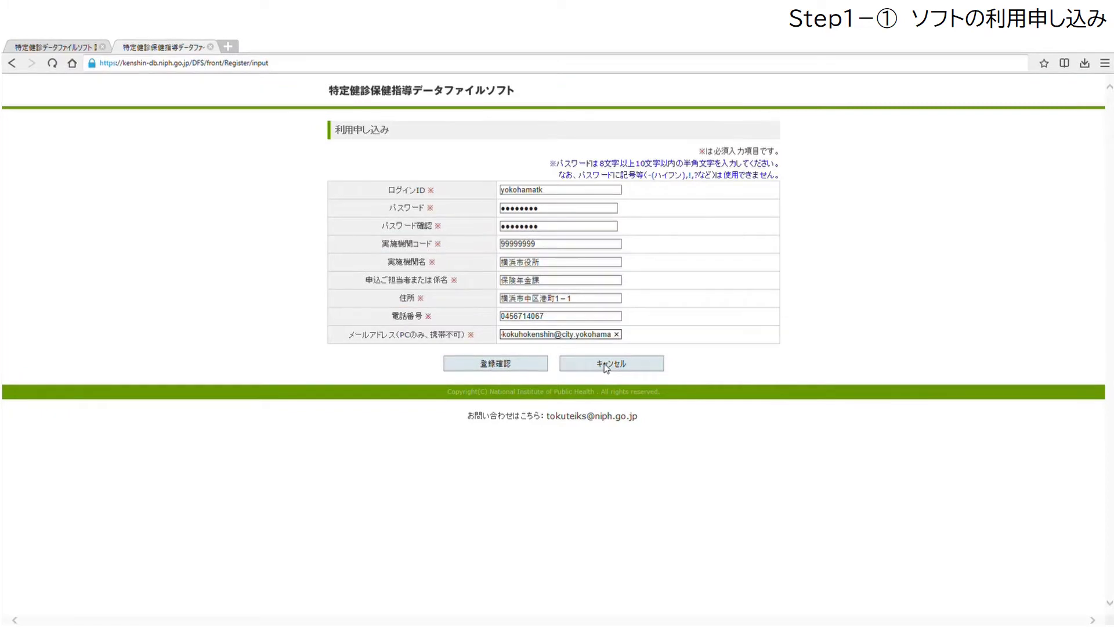
click(537, 364)
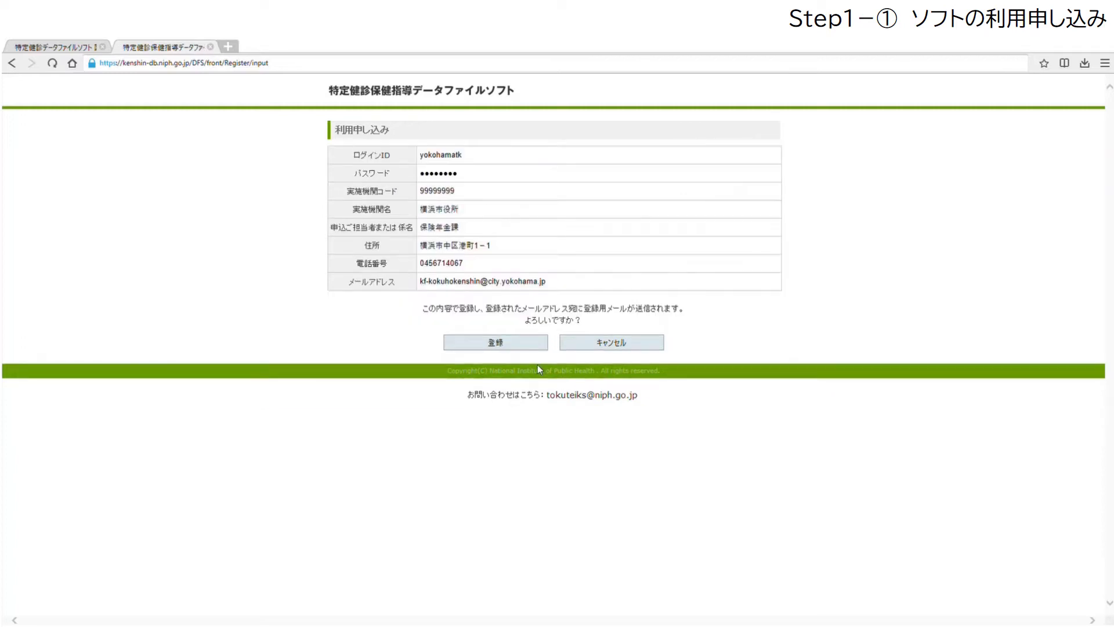
click(520, 341)
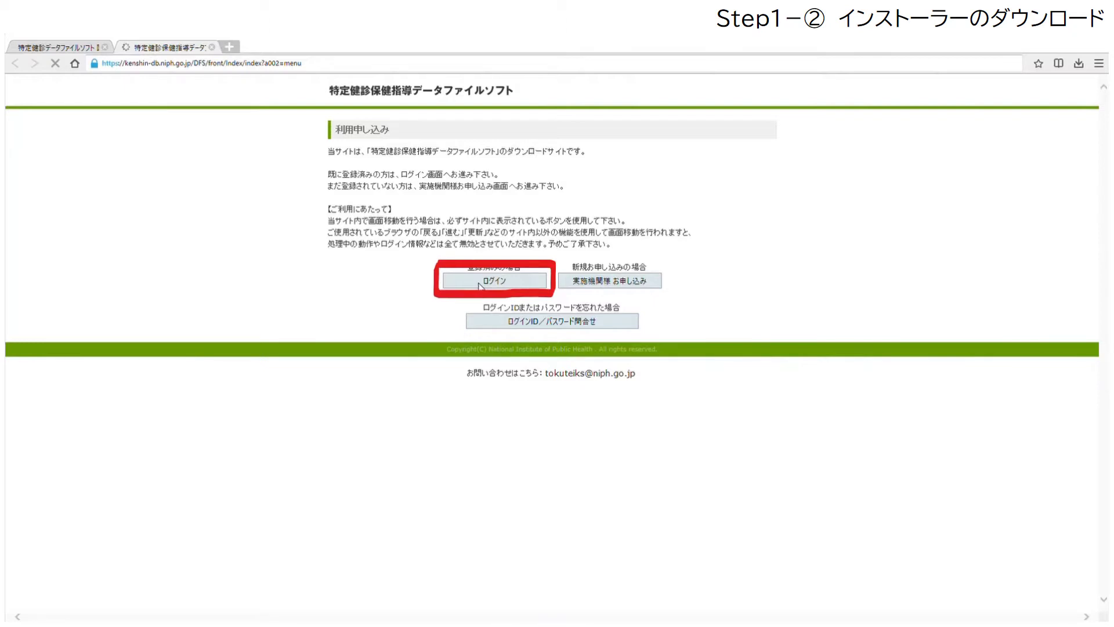
Log in to the download site as a registered facility with the login ID and account password.
click(480, 284)
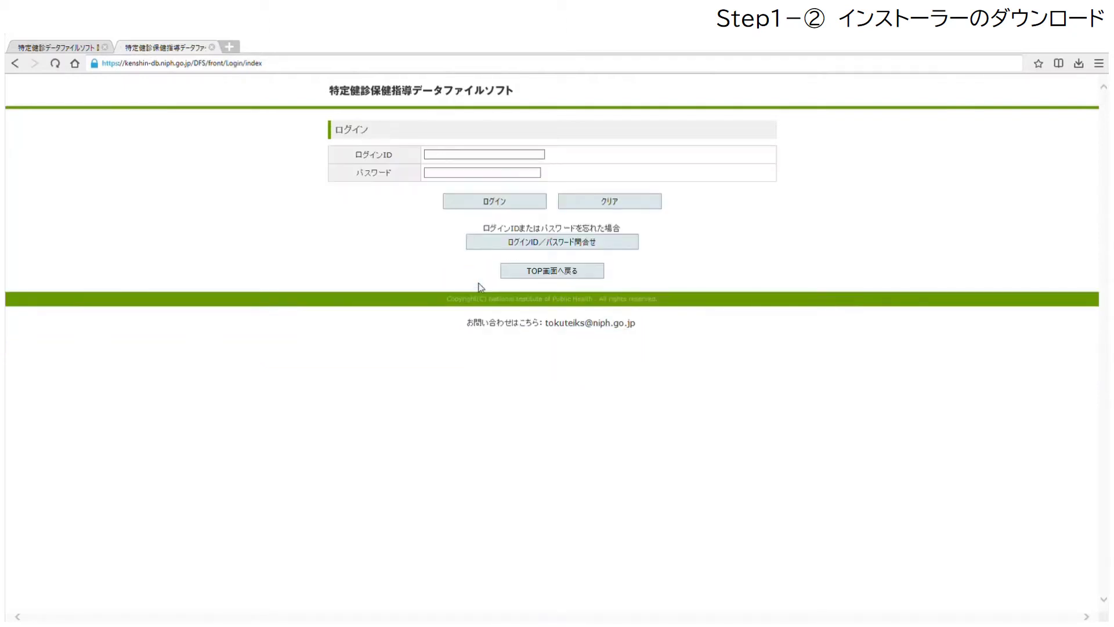
click(509, 156)
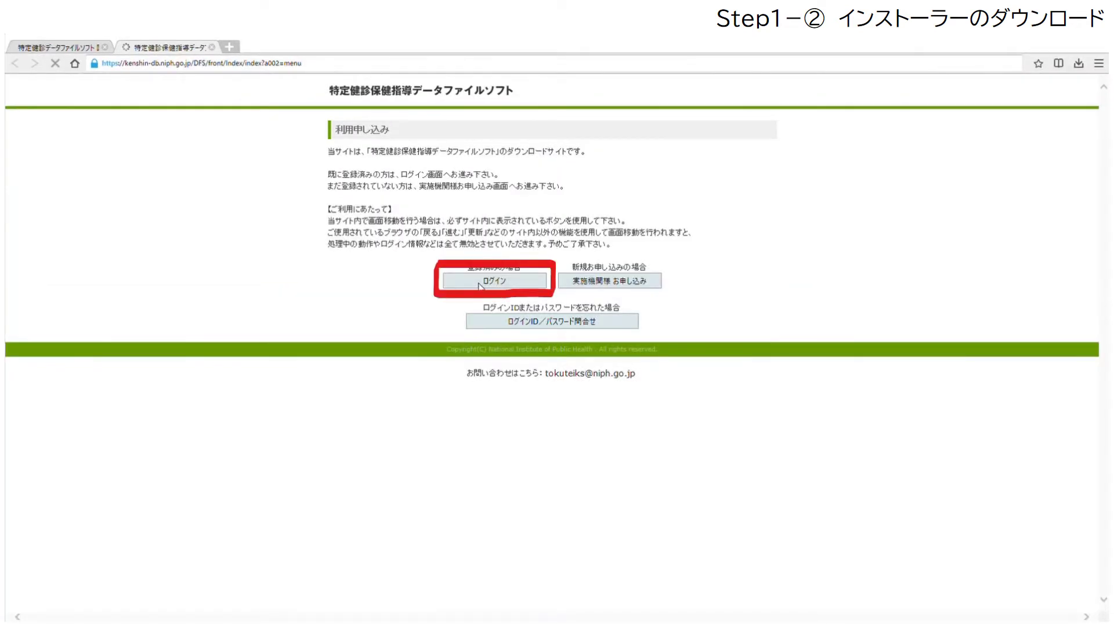
click(479, 284)
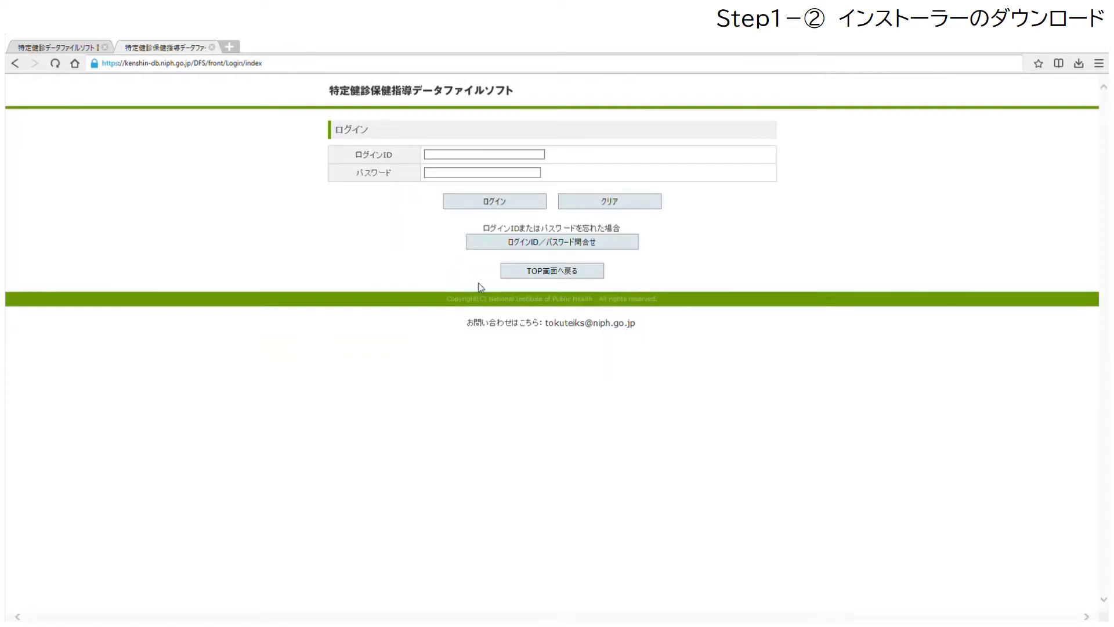
click(510, 161)
text(y)
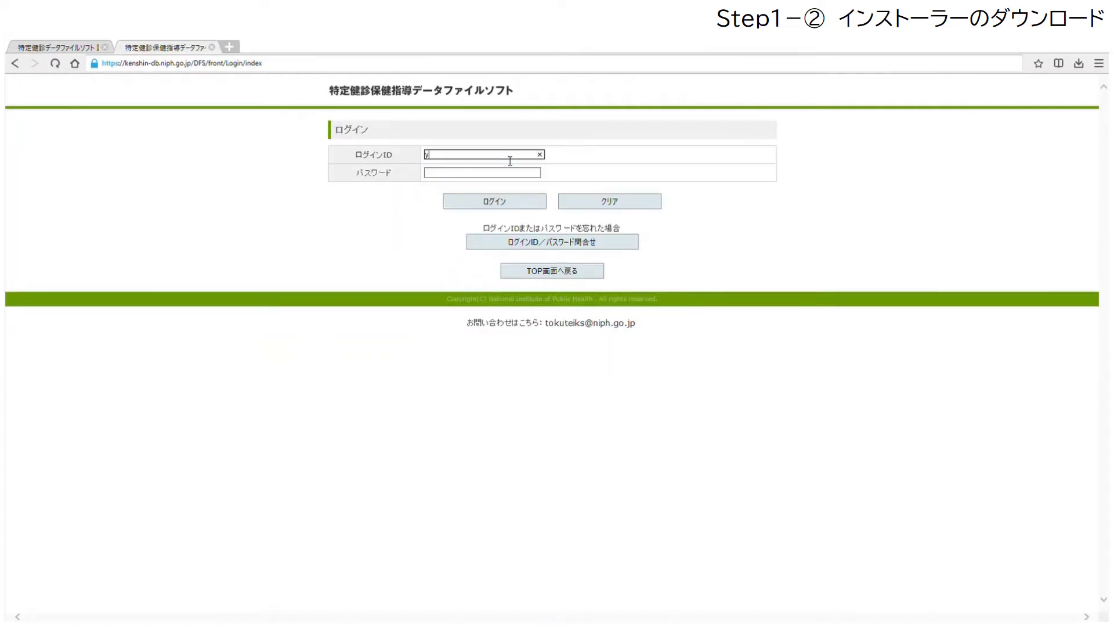
text(okohamatk)
click(513, 175)
text(*****)
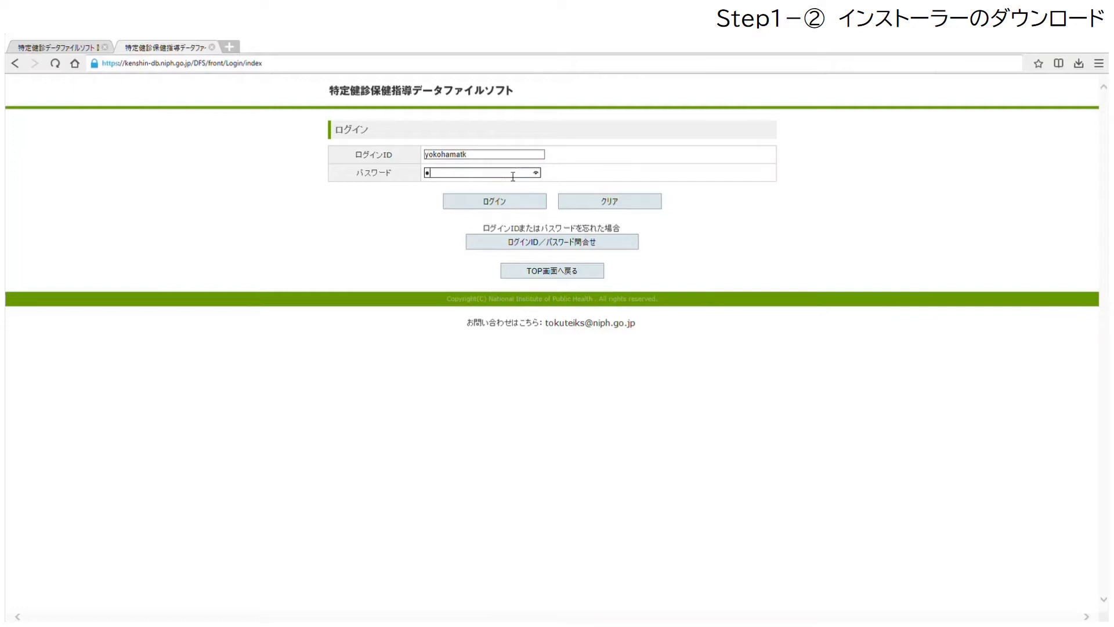
text(***)
click(511, 202)
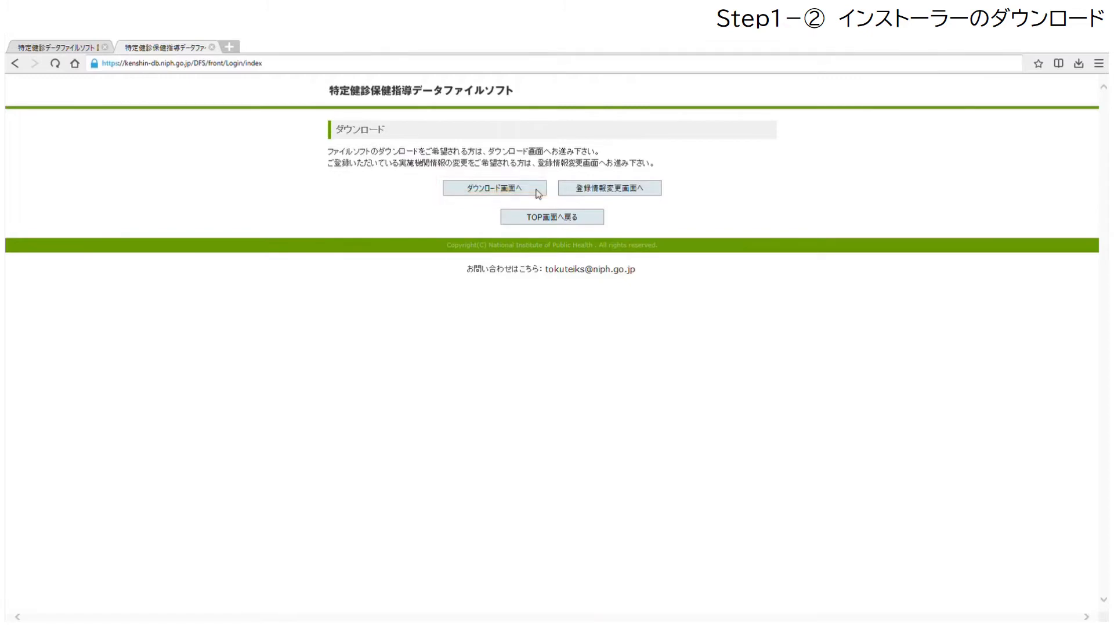
Download the third-period 特定健診データファイルソフト Ver10.1 data file software and extract the downloaded file on the desktop.
click(538, 193)
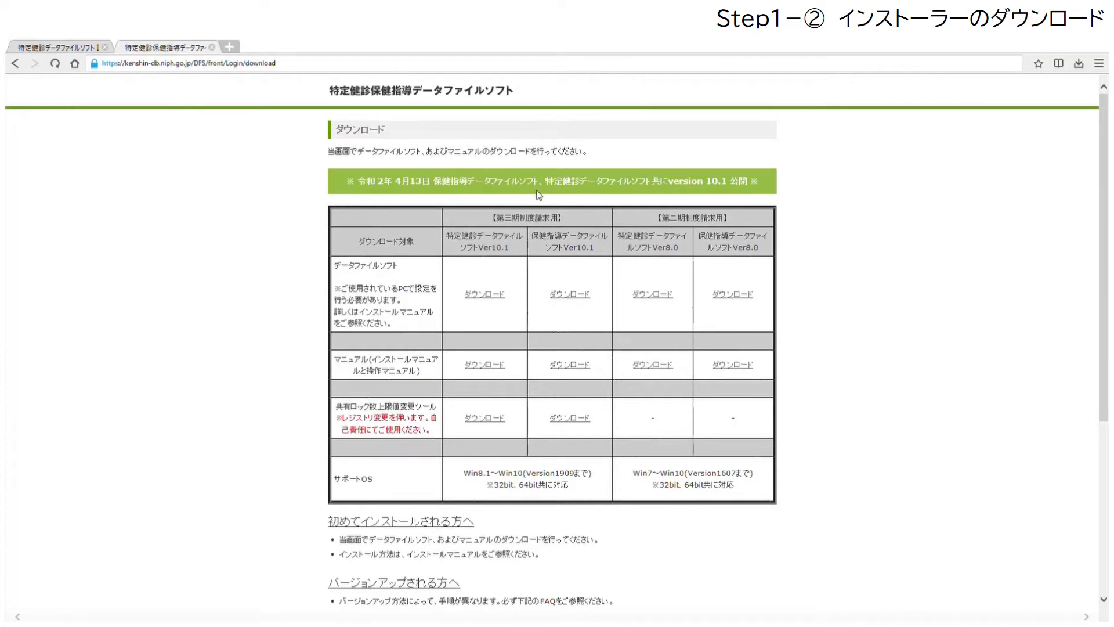
click(496, 293)
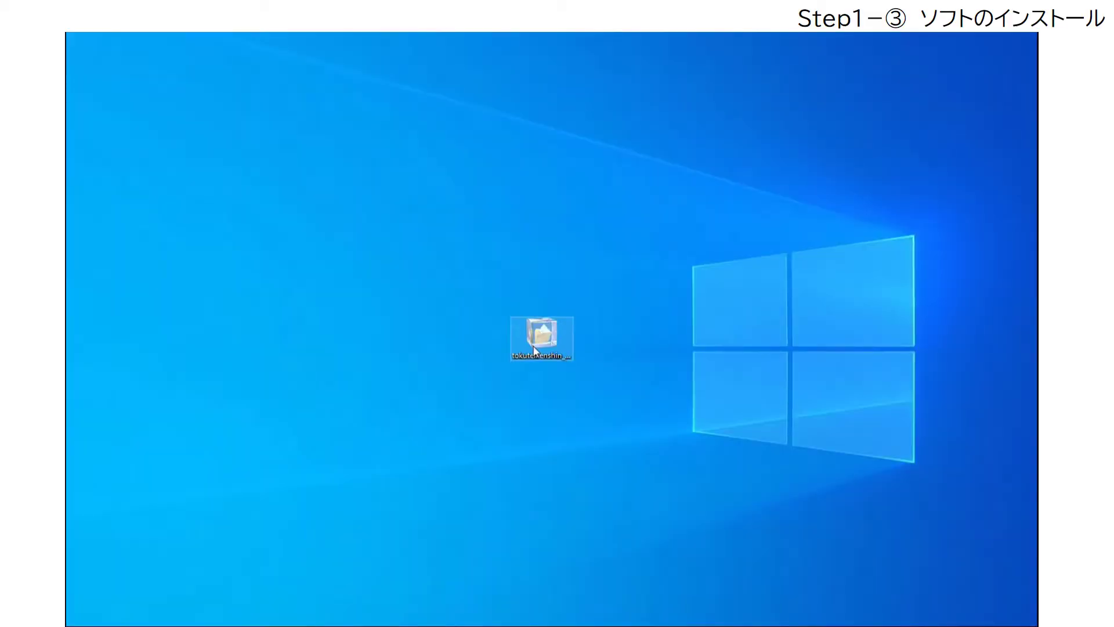
click(564, 343)
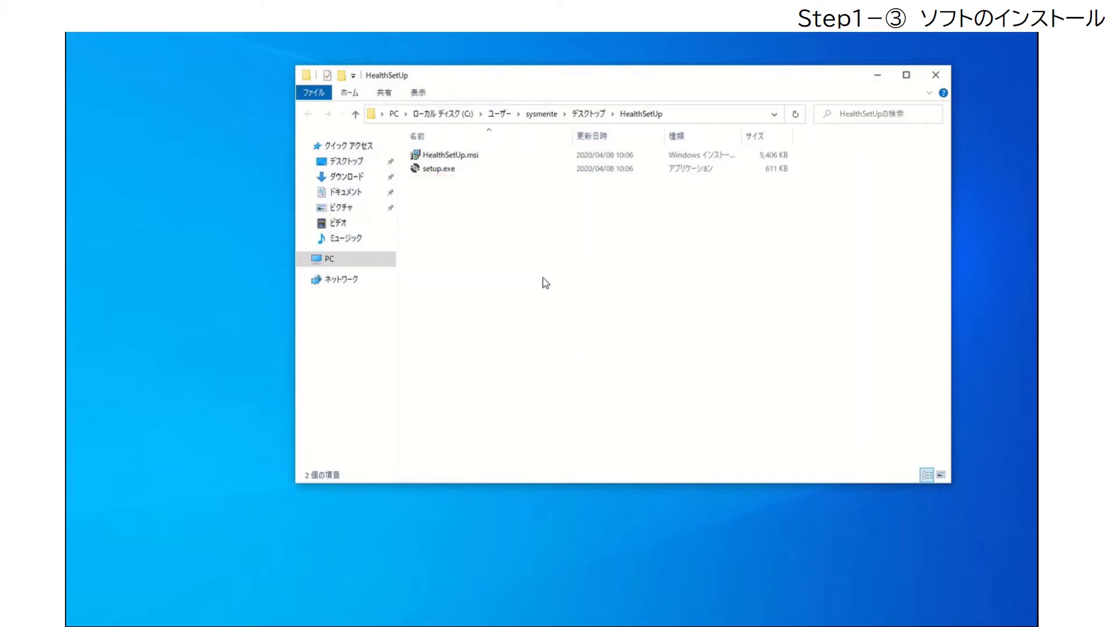
Run setup.exe from the HealthSetUp folder and install 特定健診データファイルソフト in the default folder, then close the installer.
double_click(514, 171)
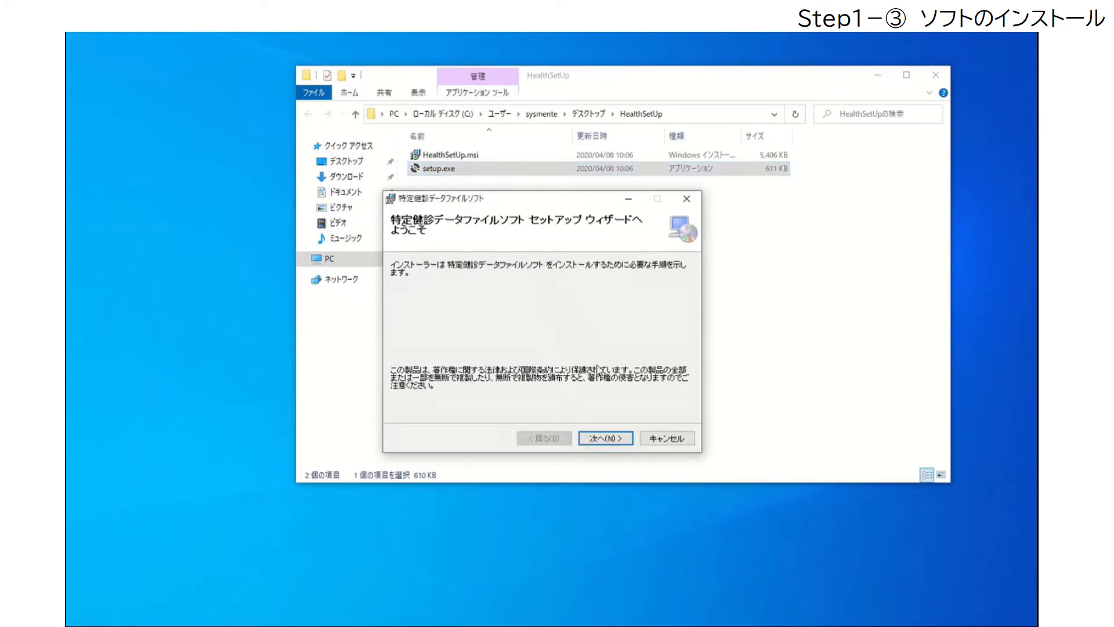
click(602, 440)
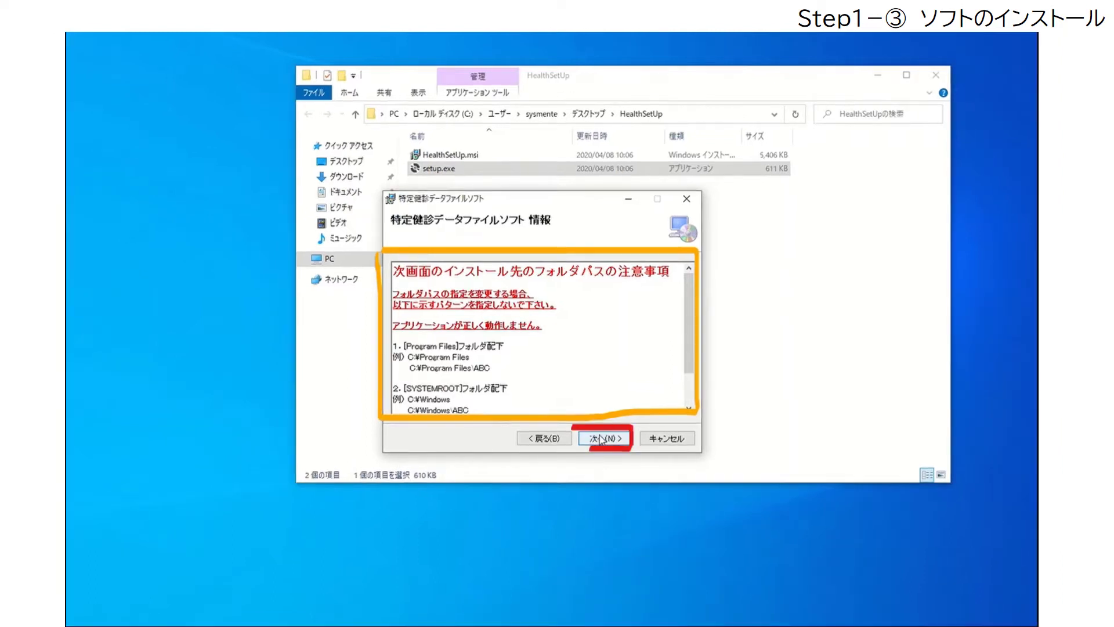
scroll(596, 372, down, 2)
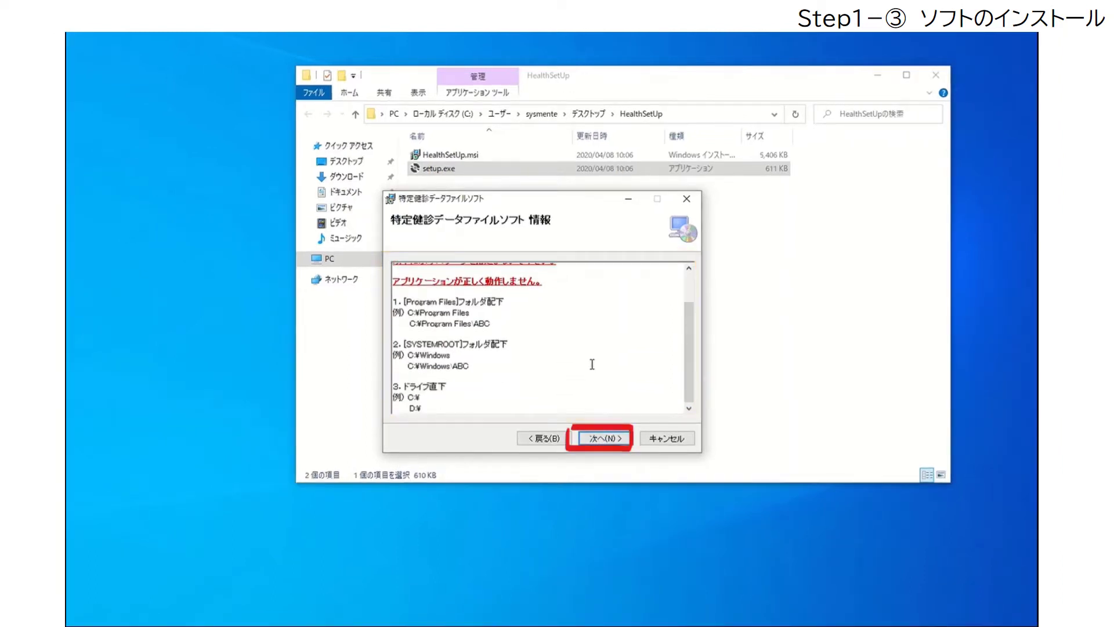
click(607, 440)
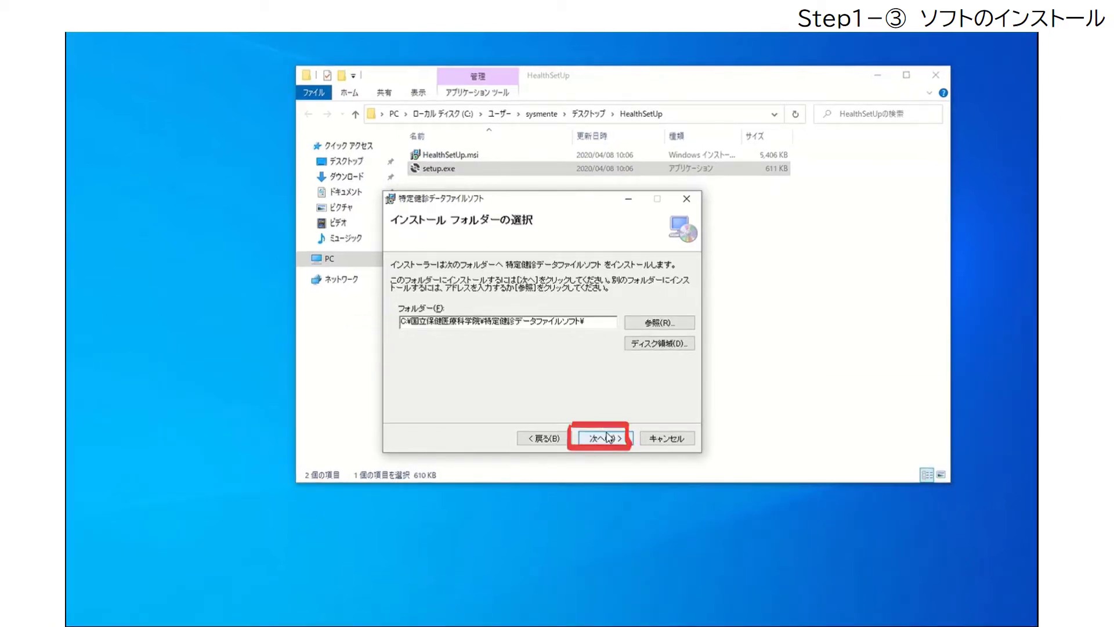
click(609, 439)
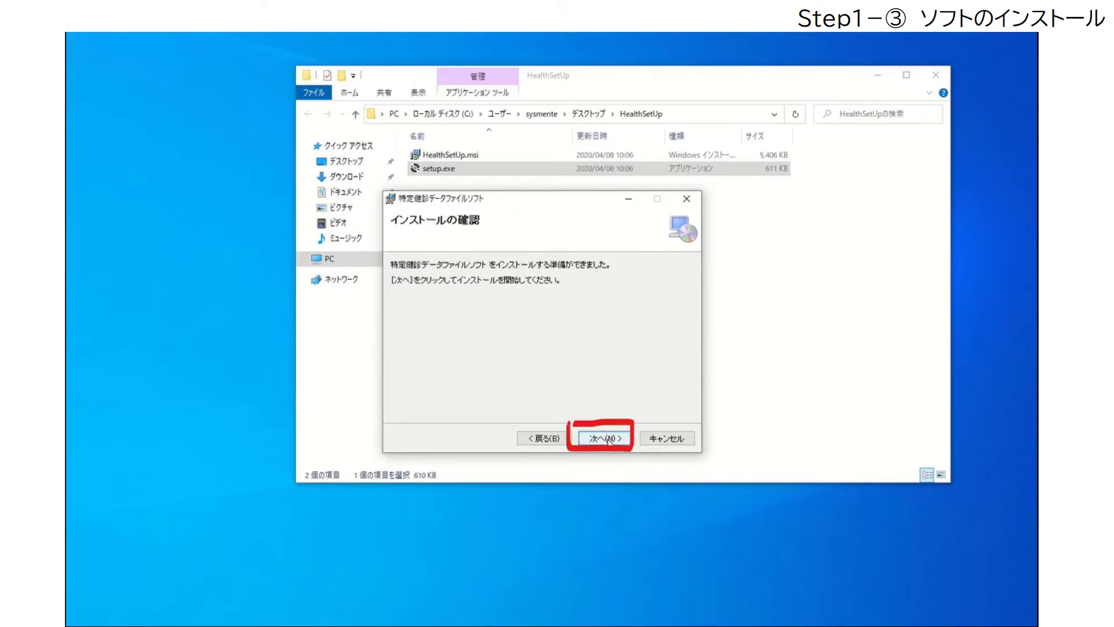
click(608, 439)
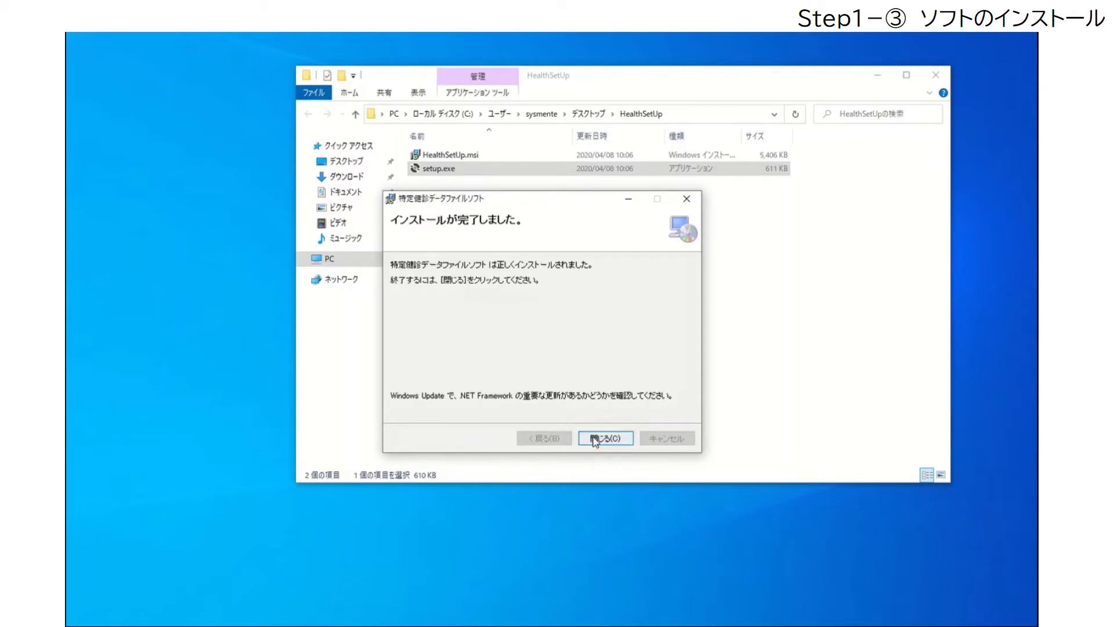
click(593, 438)
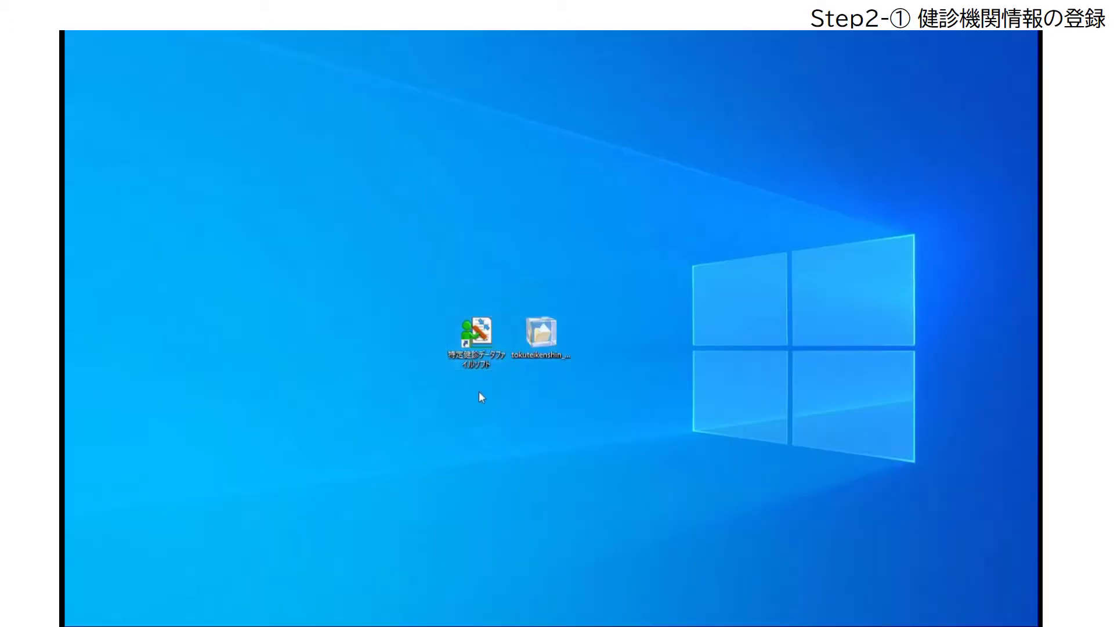
Launch 特定健診データファイルソフト from the desktop and decline data migration to start as a new installation.
click(486, 347)
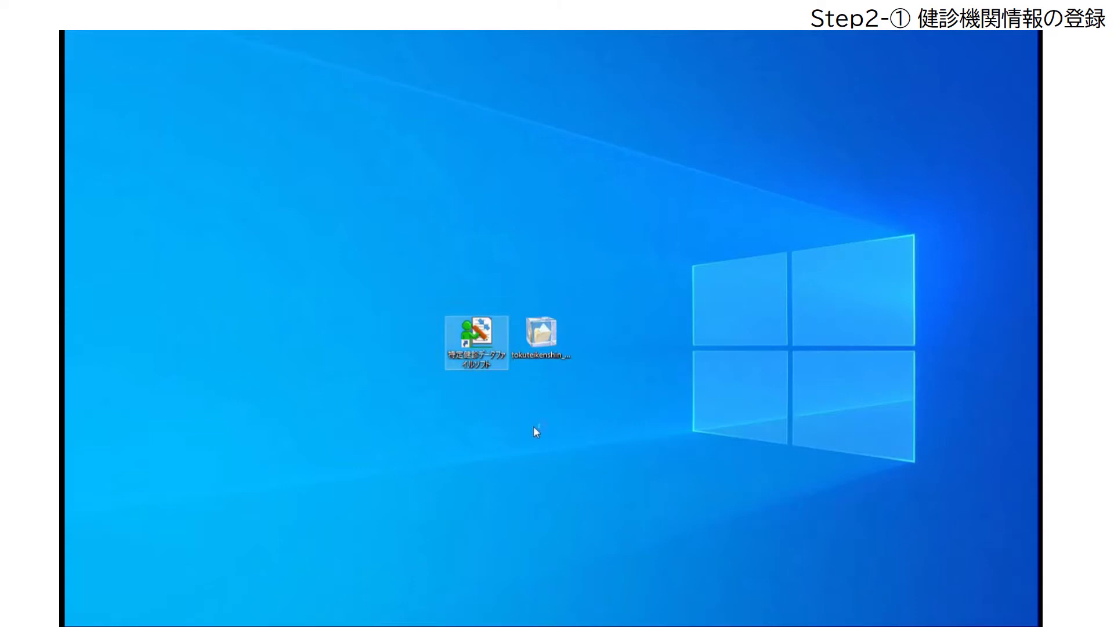
key(Return)
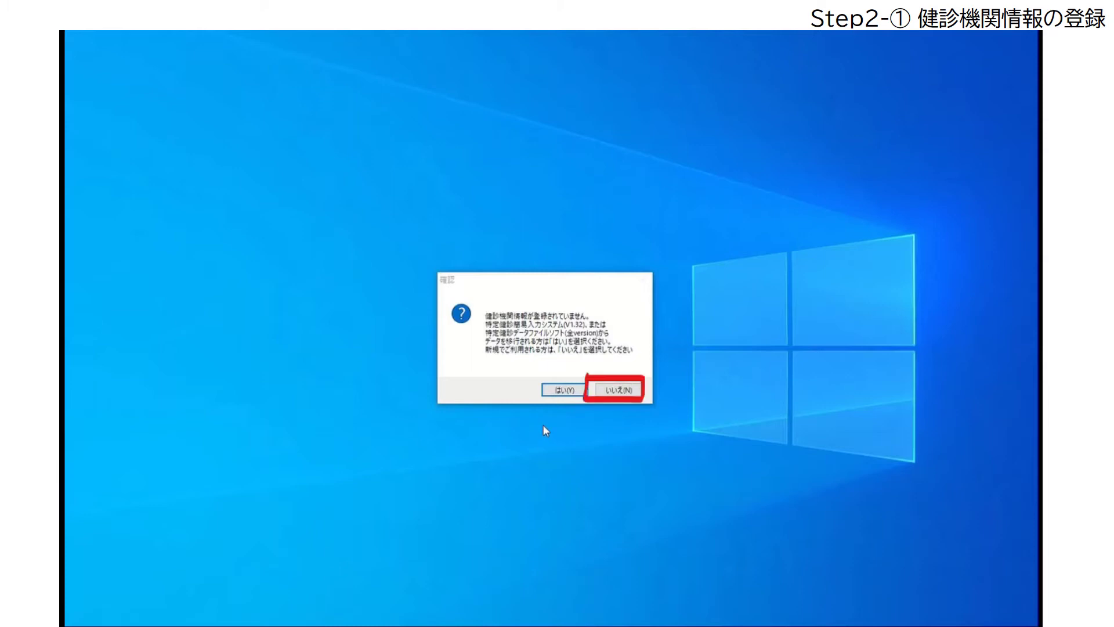
click(628, 392)
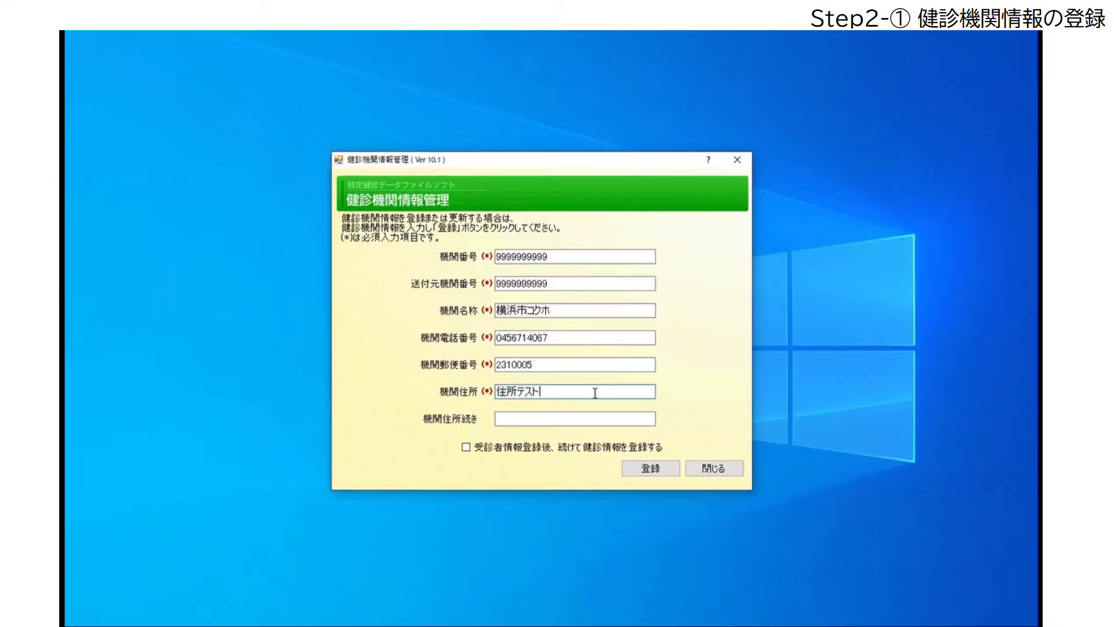
Register the examination institution 横浜市コクホ with its institution numbers, phone number, postal code and address, enabling continued checkup entry after examinee registration.
click(614, 416)
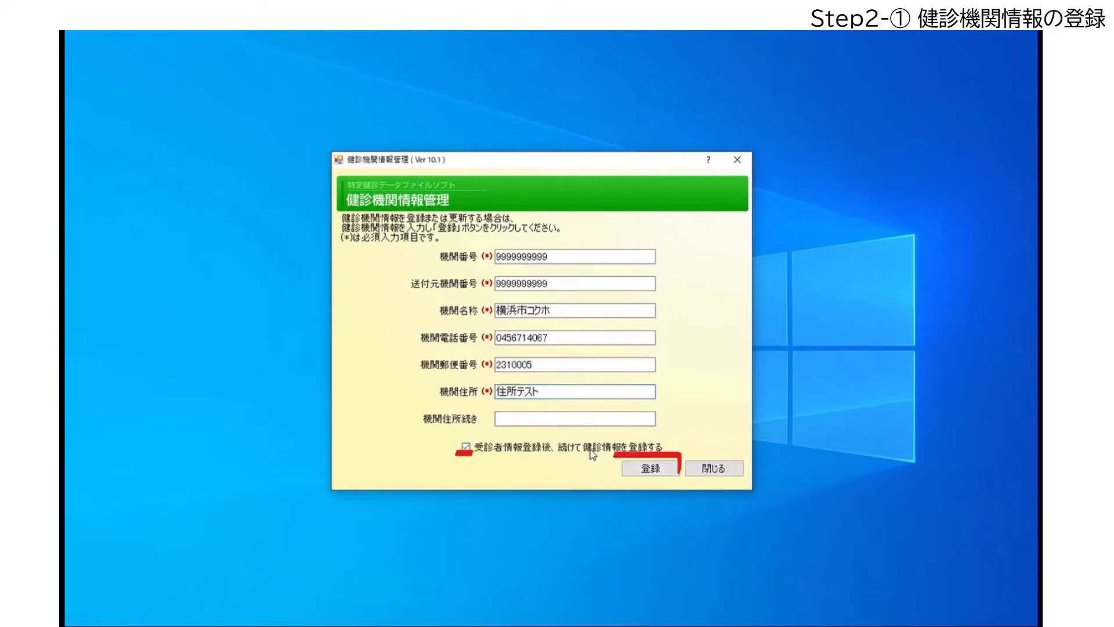
click(652, 470)
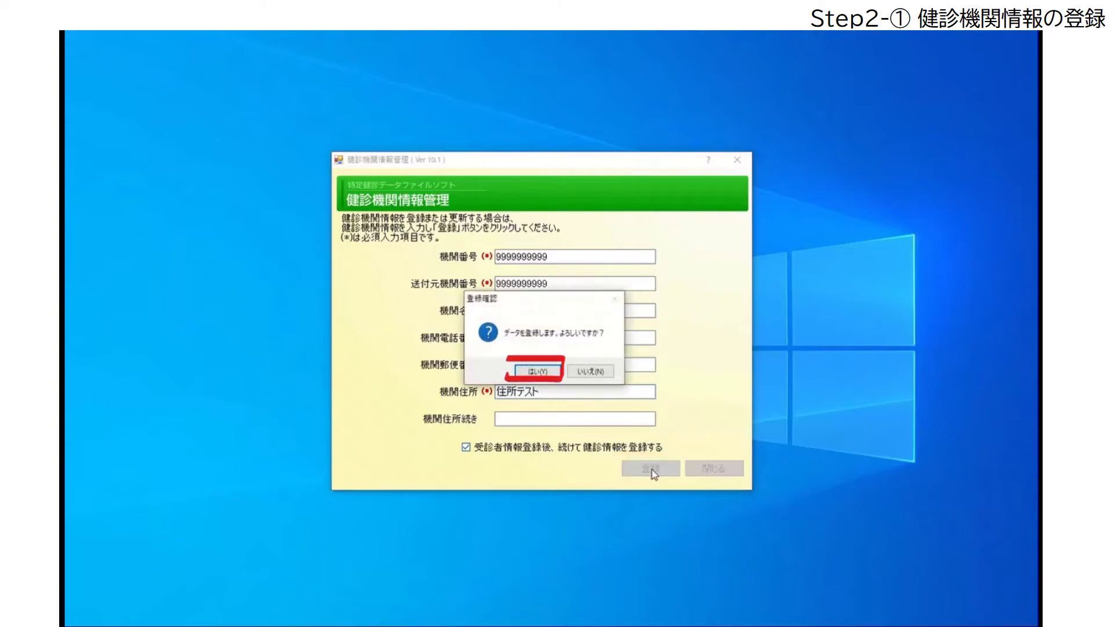
click(546, 373)
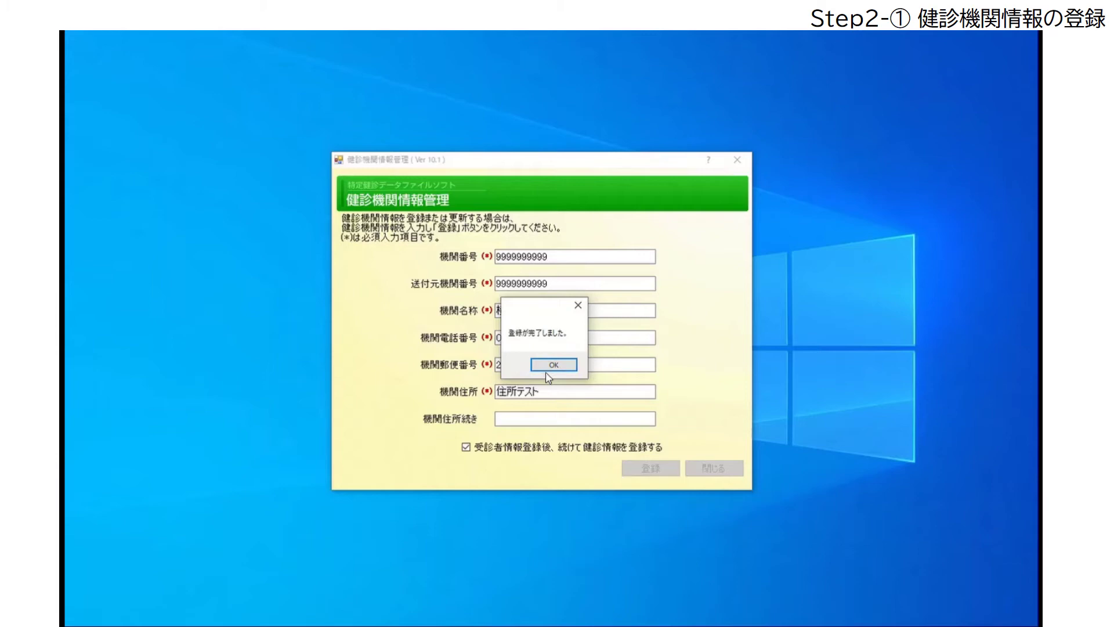
click(553, 365)
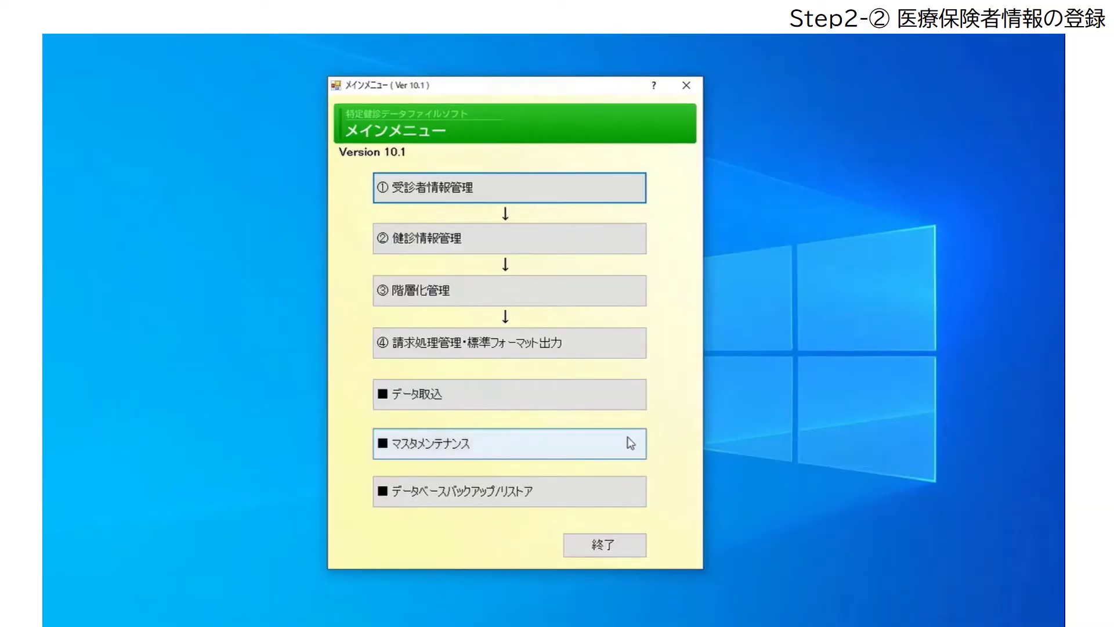
Start a new medical insurer record and enter its insurer number, the name 横浜市港南区, its postal code and address.
click(628, 437)
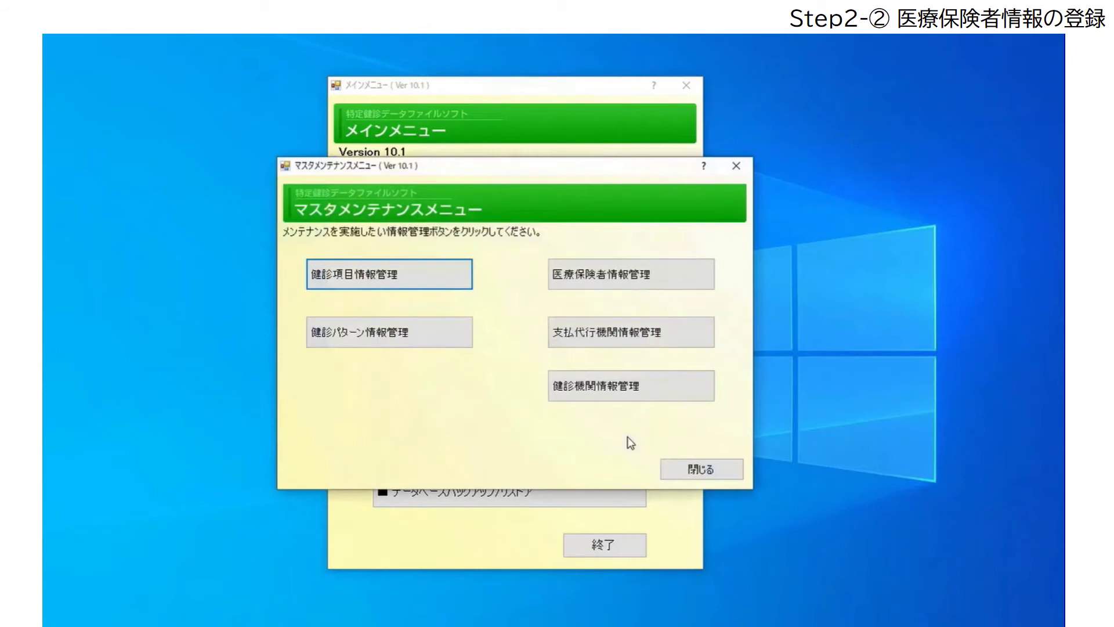
click(696, 276)
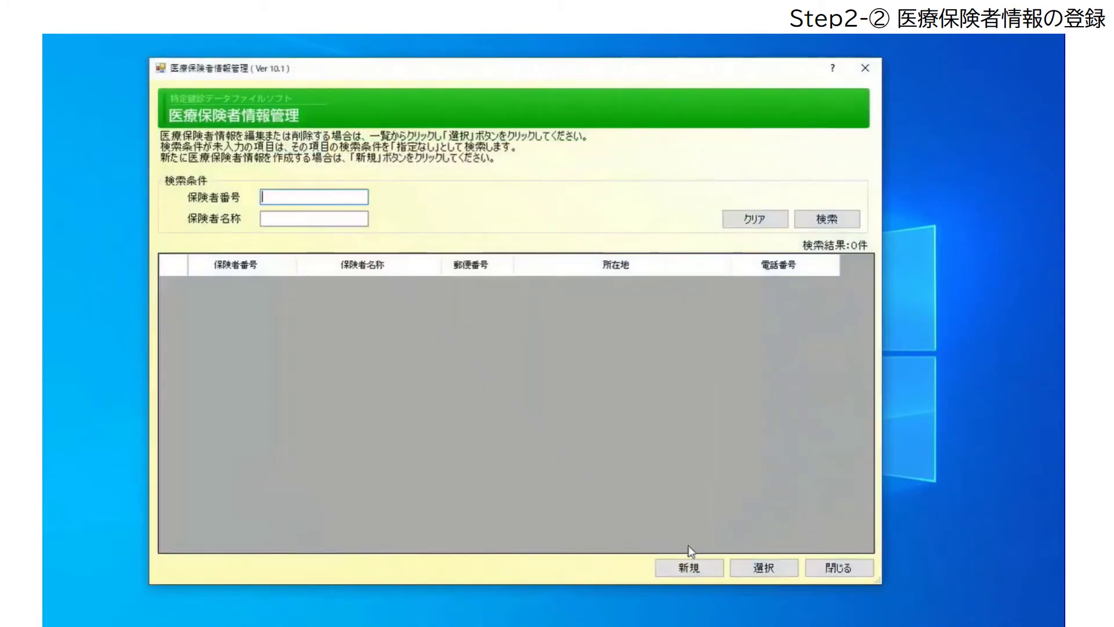
click(711, 569)
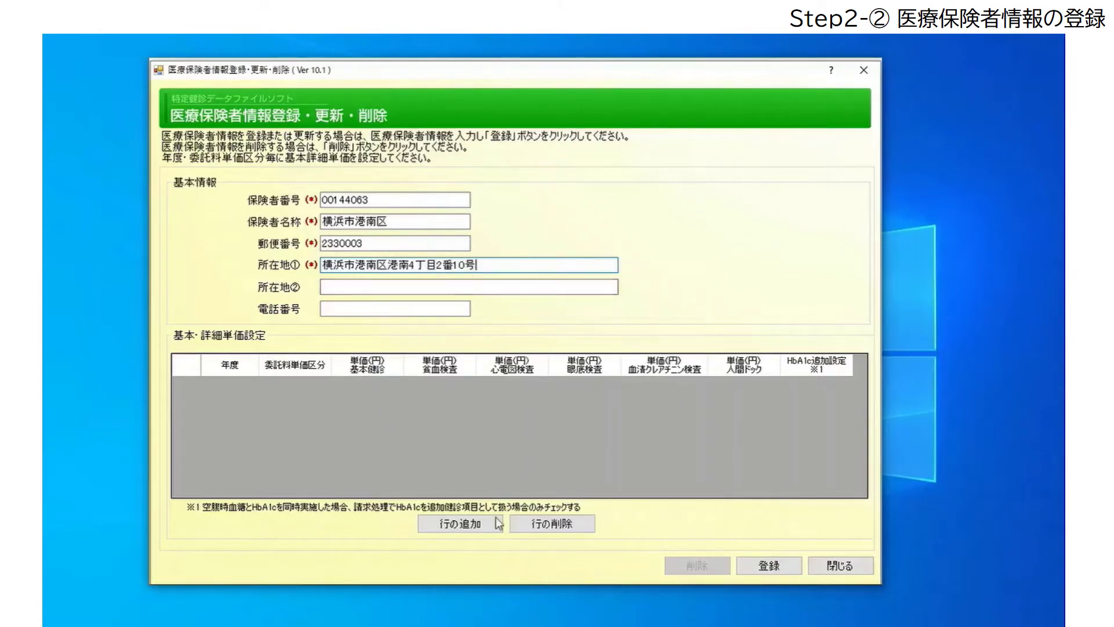
Add a year 02 個別健診 price row with 基本健診 10000, 貧血検査, 心電図検査 and 眼底検査 1000 each, 血清クレアチニン検査 and 人間ドック 0, and register the insurer.
click(484, 526)
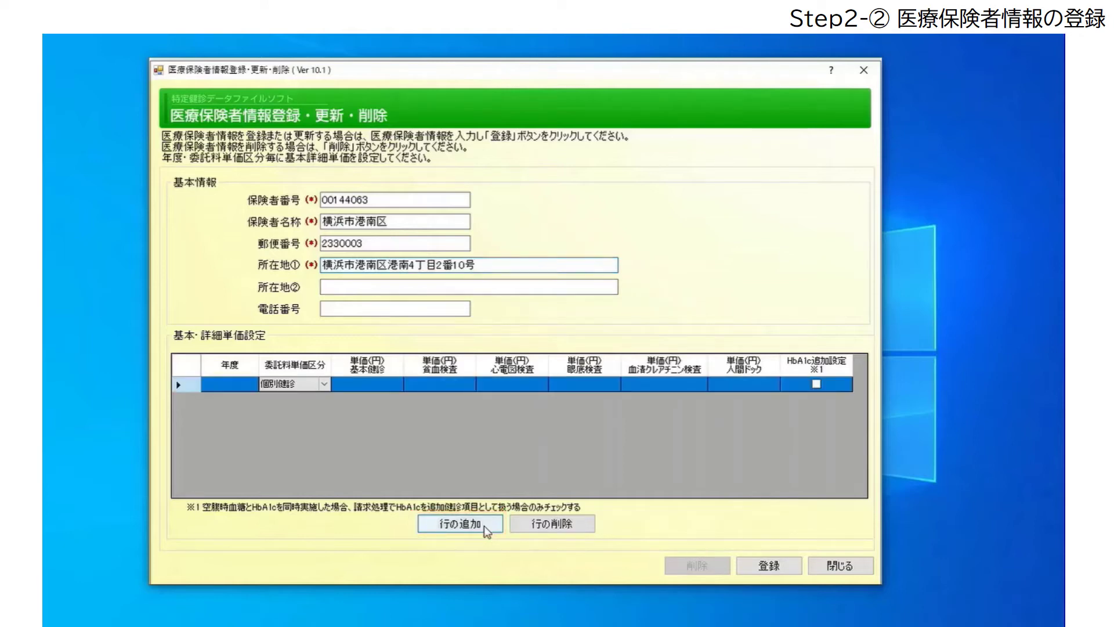
click(252, 383)
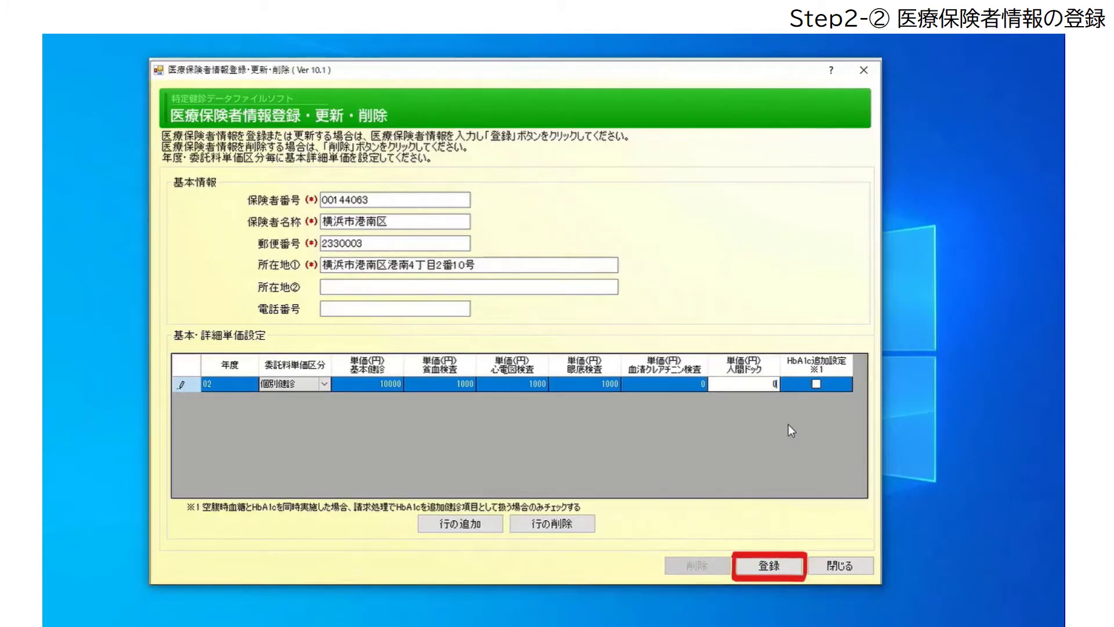
click(791, 568)
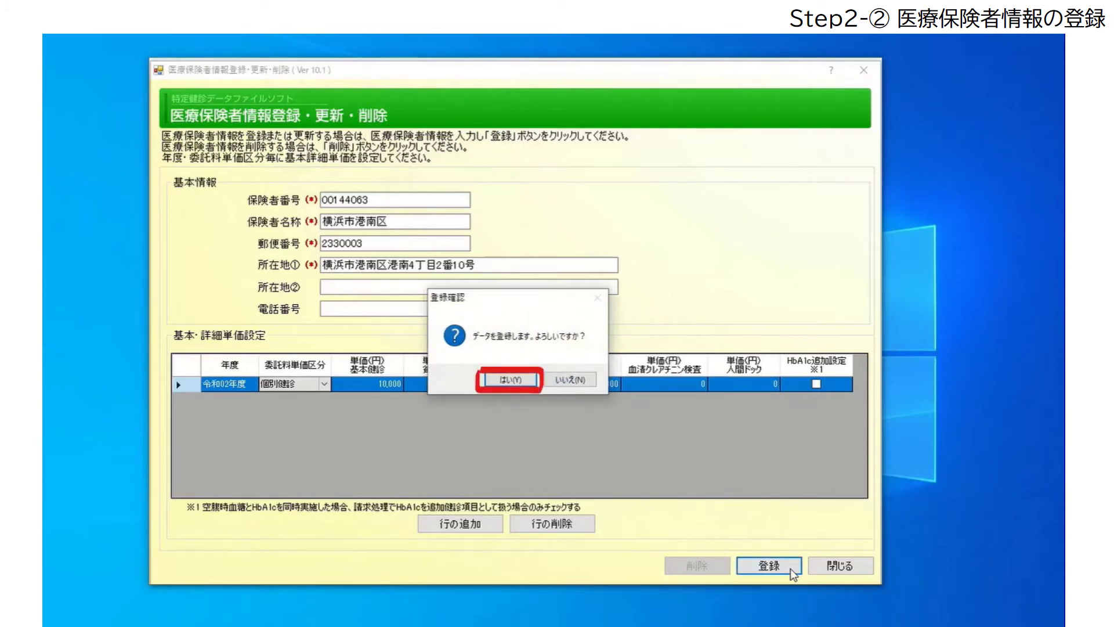
click(534, 383)
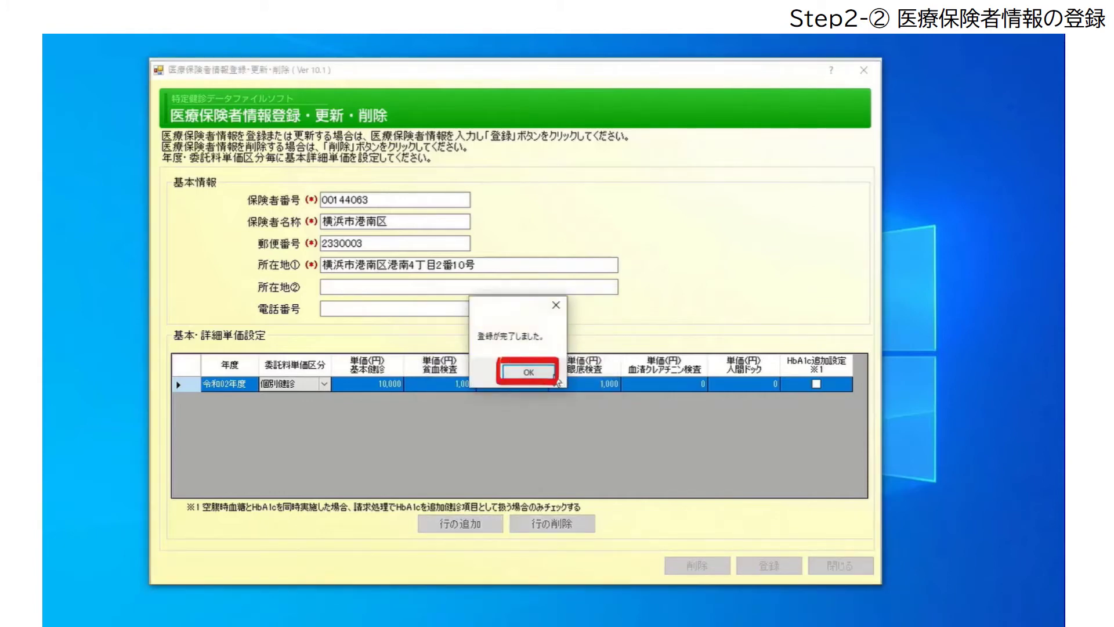
click(554, 377)
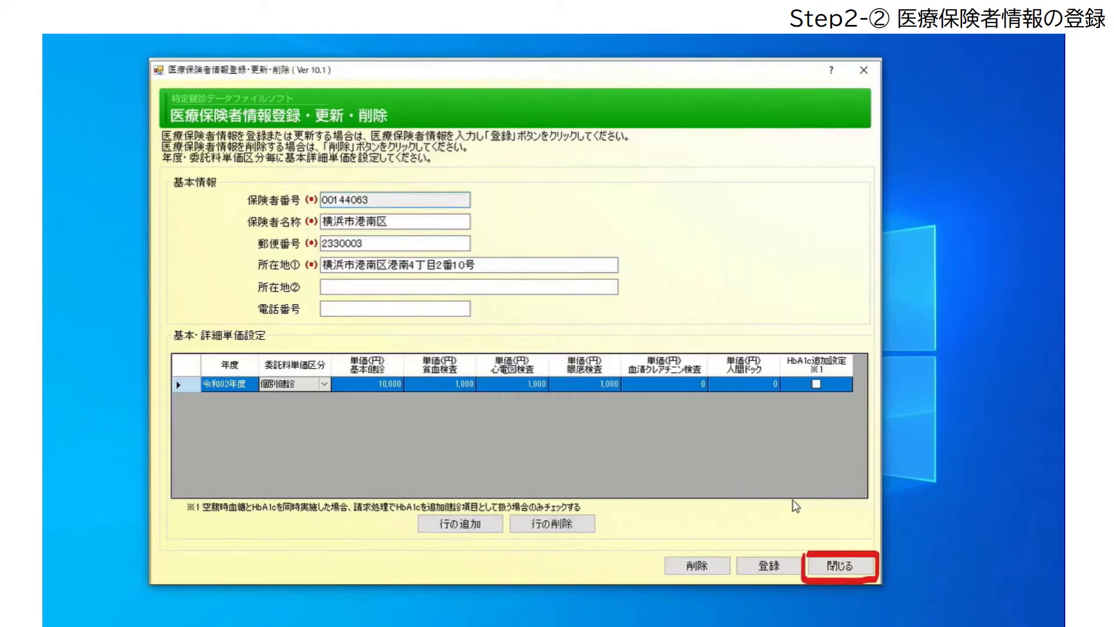
click(859, 568)
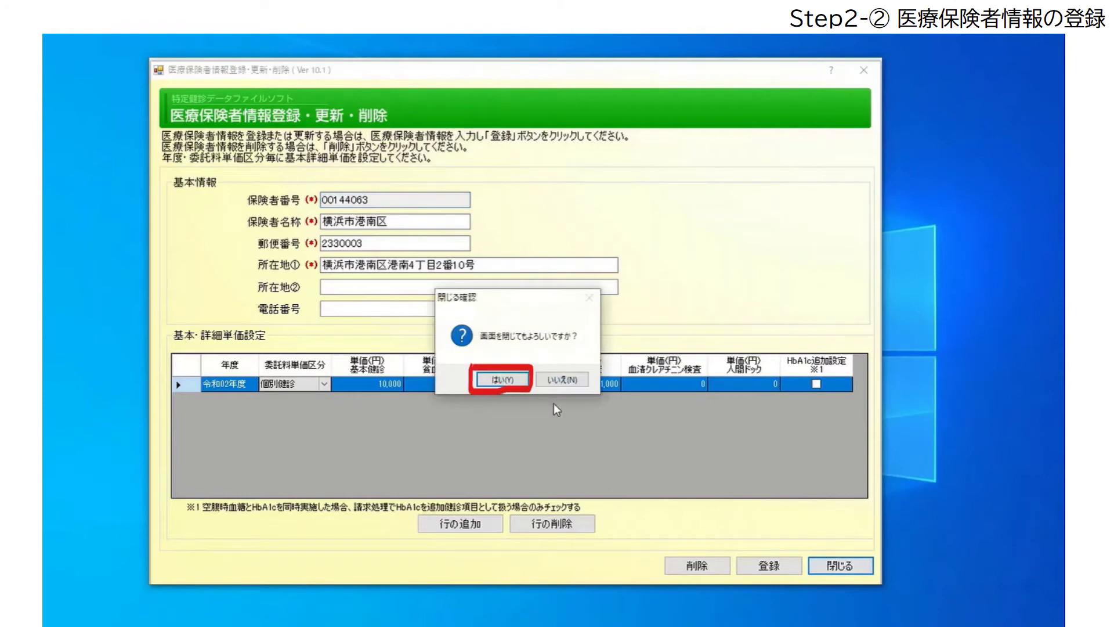
click(502, 380)
click(864, 68)
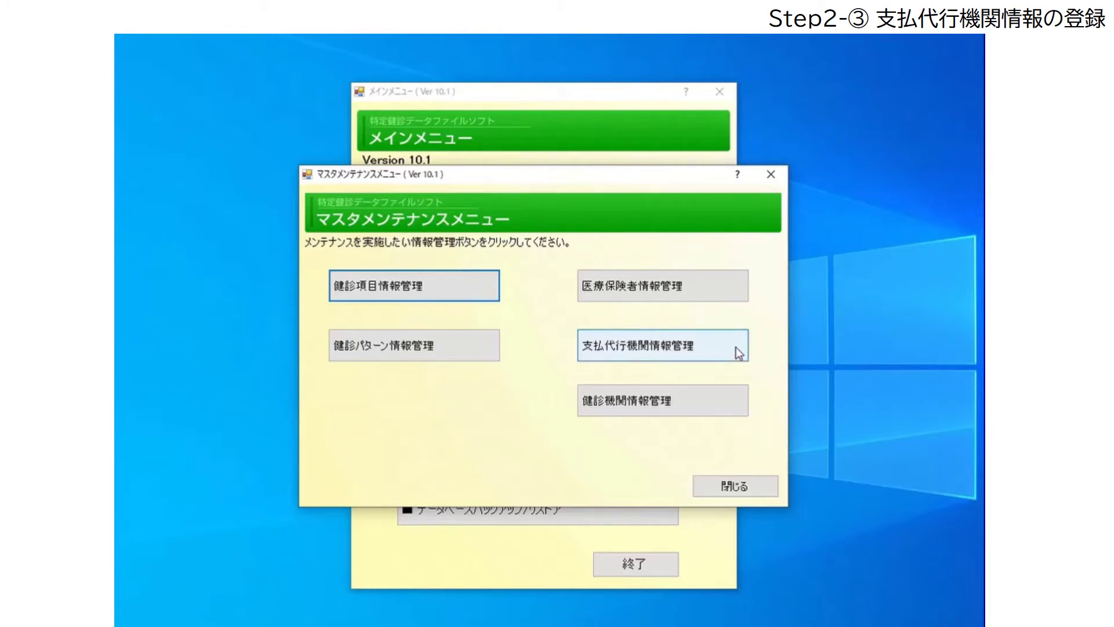
Register the payment agency 神奈川県国保団体連合会 with its institution number, and return to the master maintenance menu.
click(738, 352)
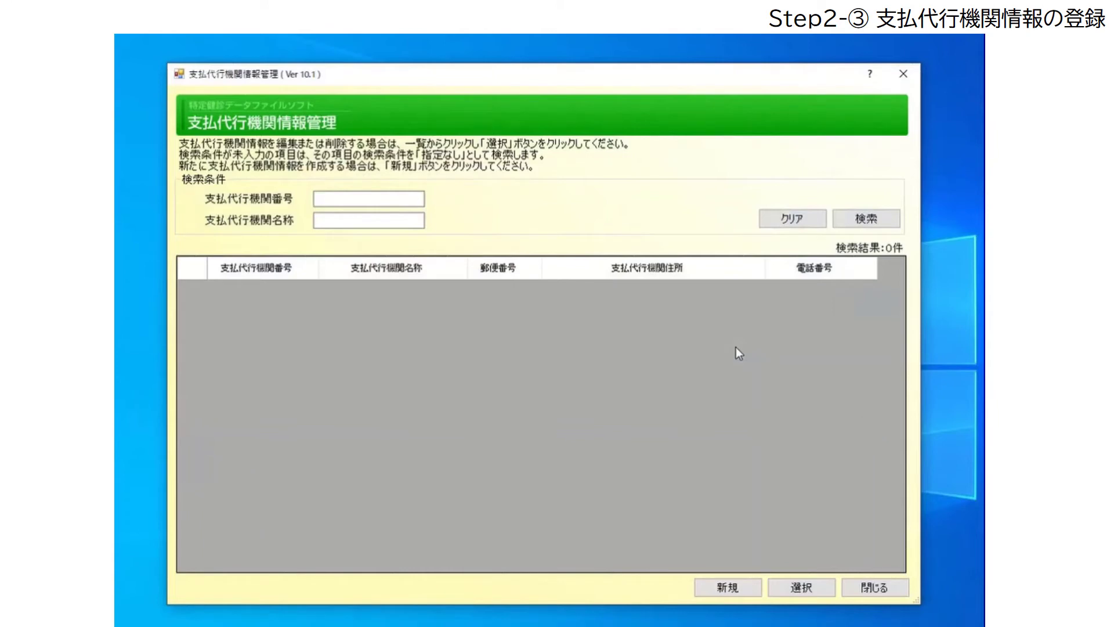
click(752, 590)
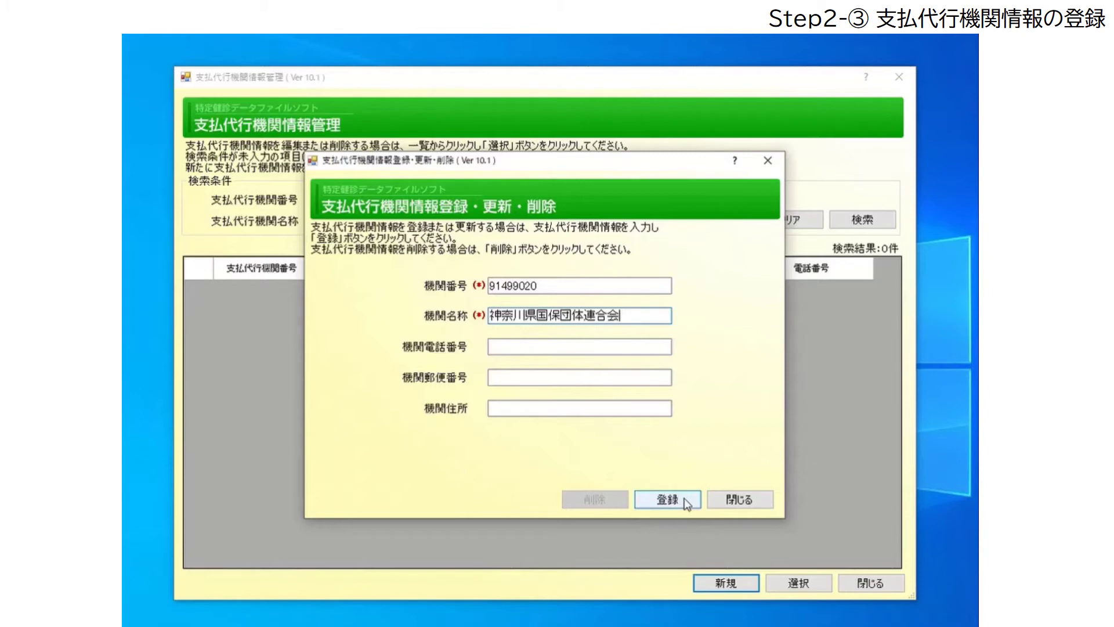
click(685, 501)
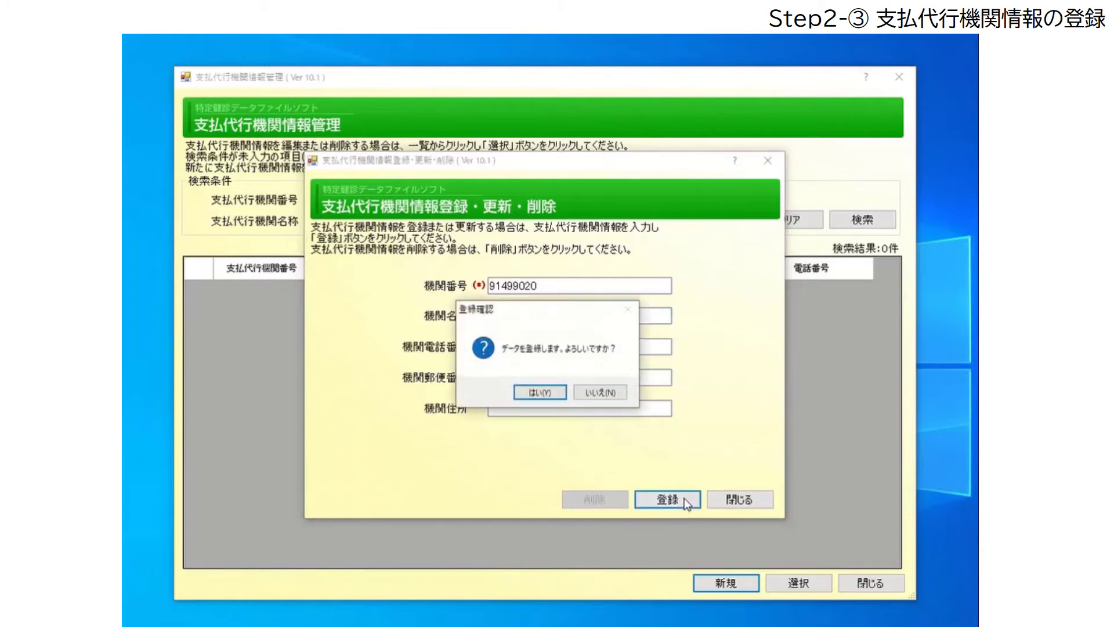
click(551, 395)
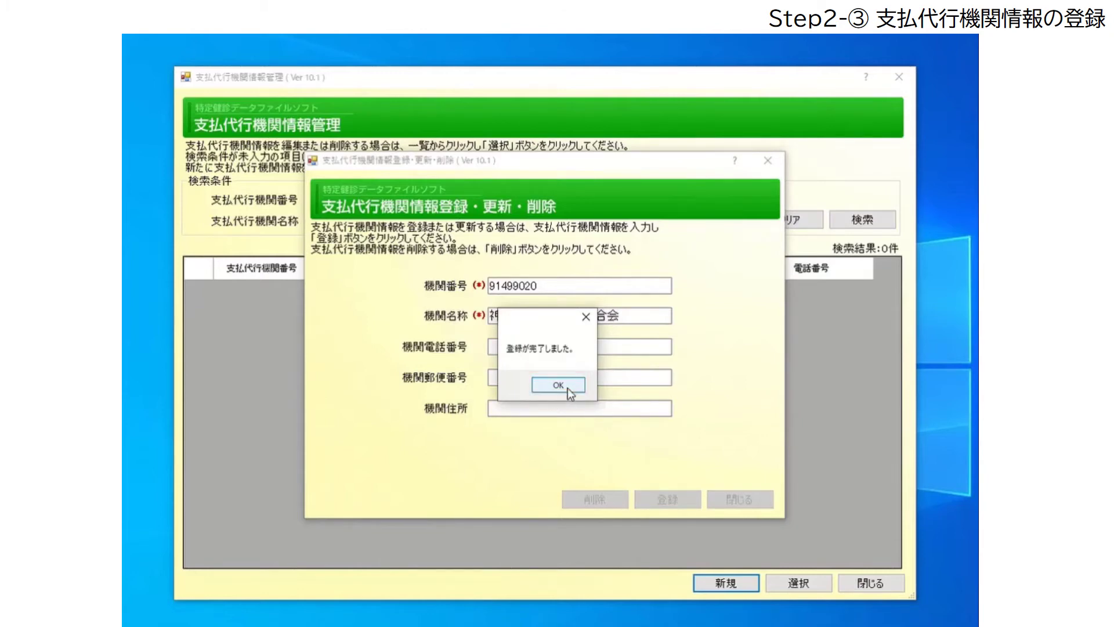
click(558, 386)
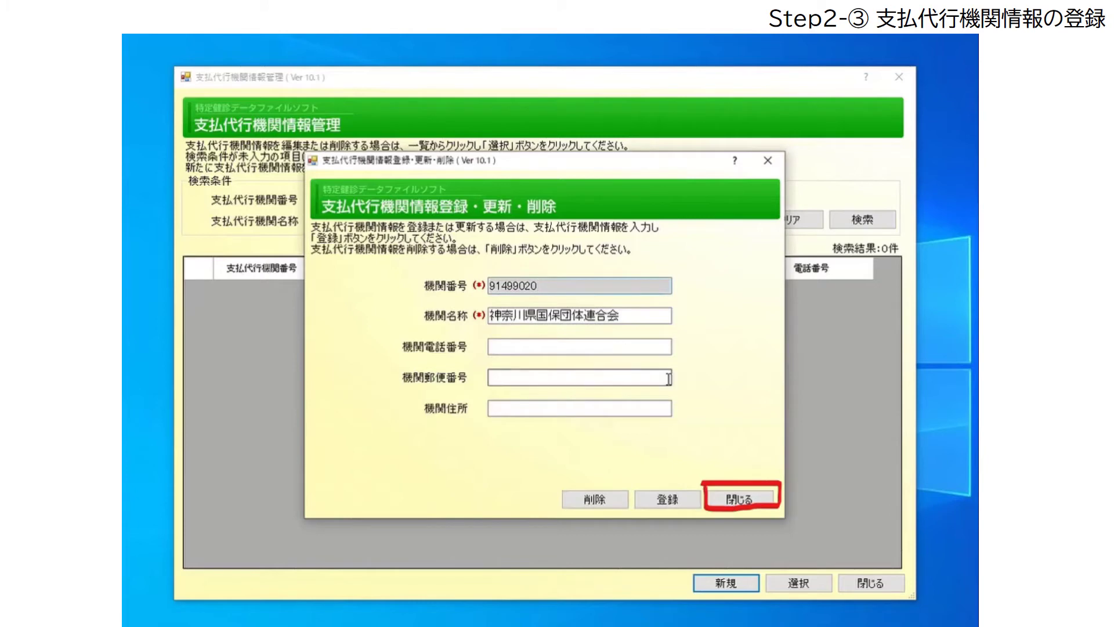
click(748, 500)
click(545, 393)
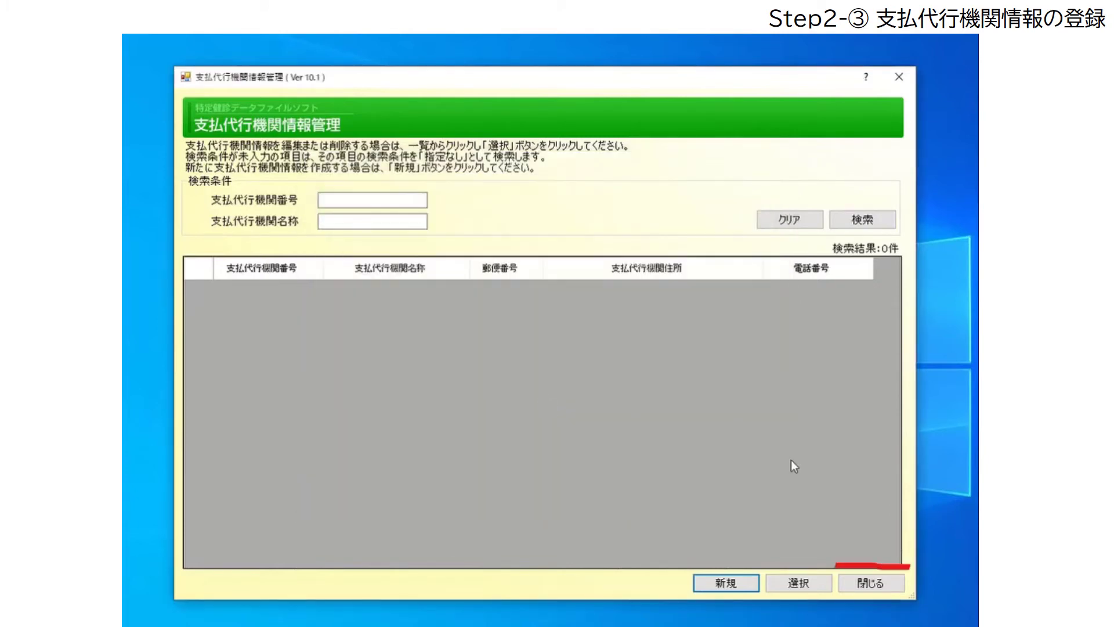
click(882, 583)
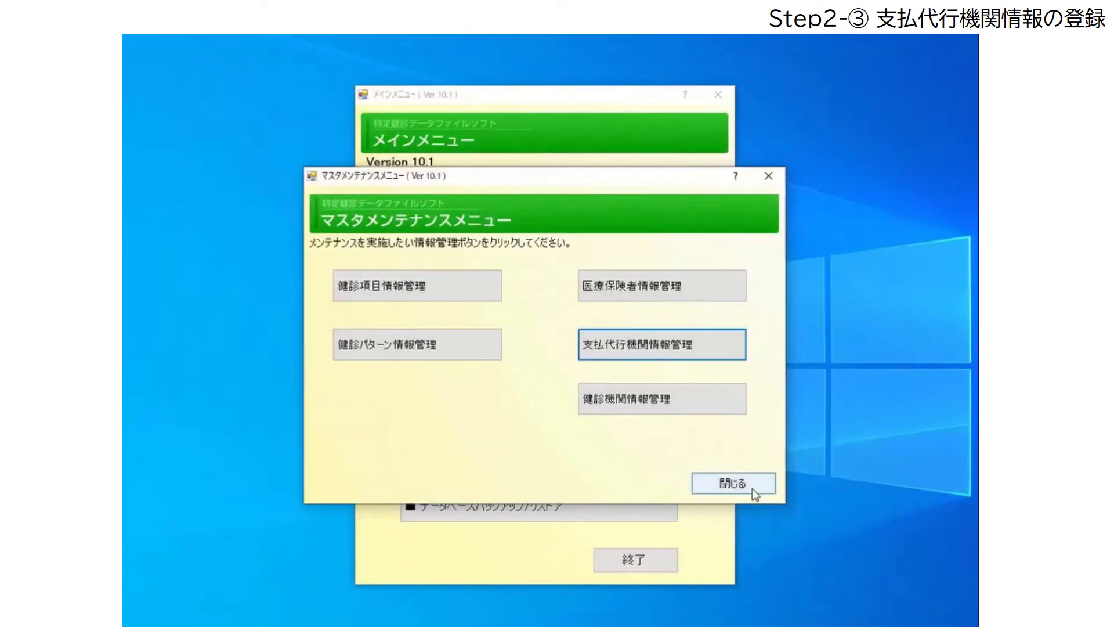